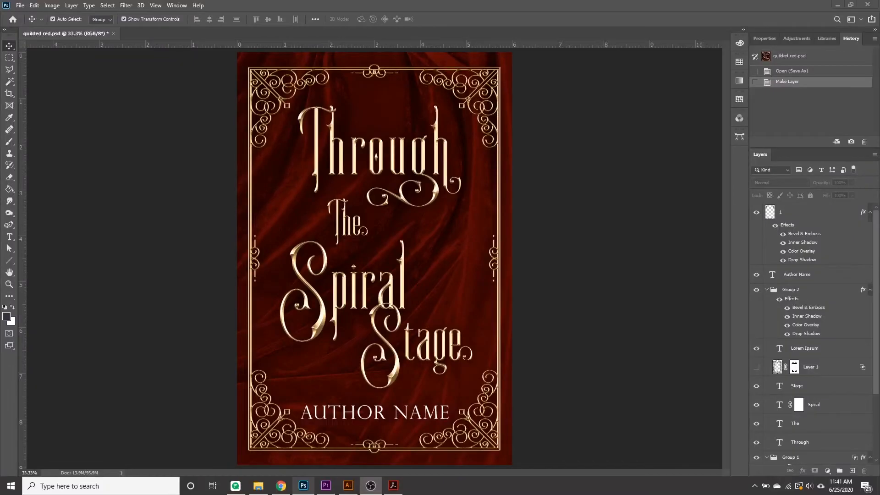
Define a custom CMYK working space with SWOP (Coated) inks, GCR separation and a 240% total ink limit in the colour settings.
left_click(35, 6)
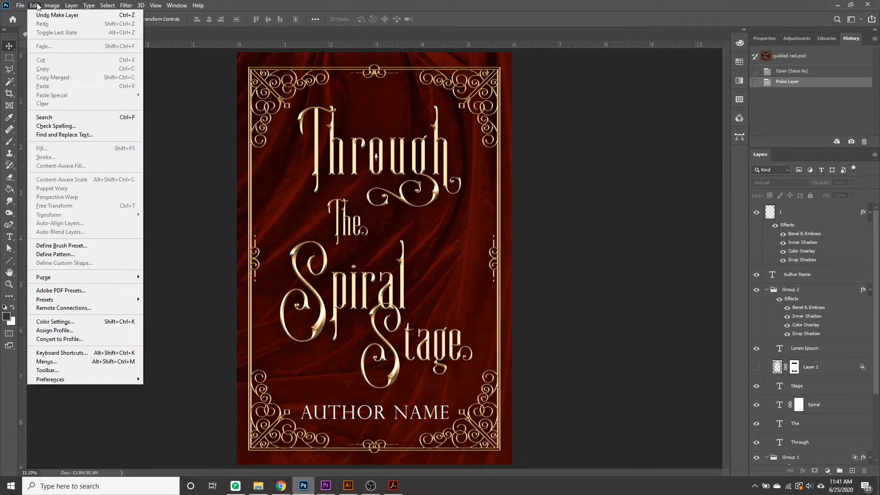
left_click(80, 323)
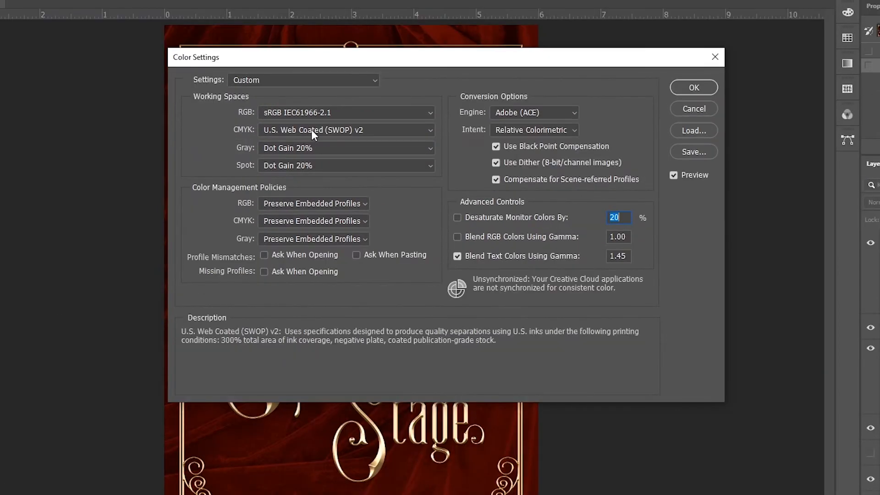
left_click(312, 130)
left_click(317, 141)
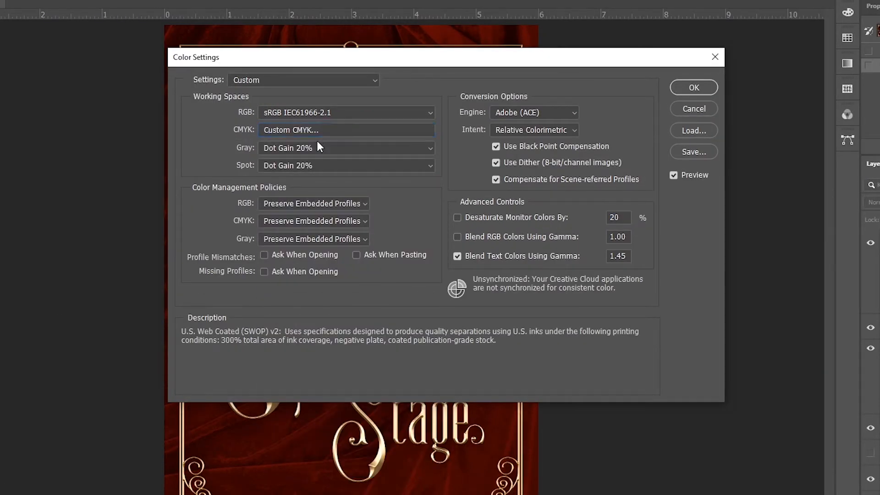
left_click(386, 257)
double_click(386, 257)
type("240")
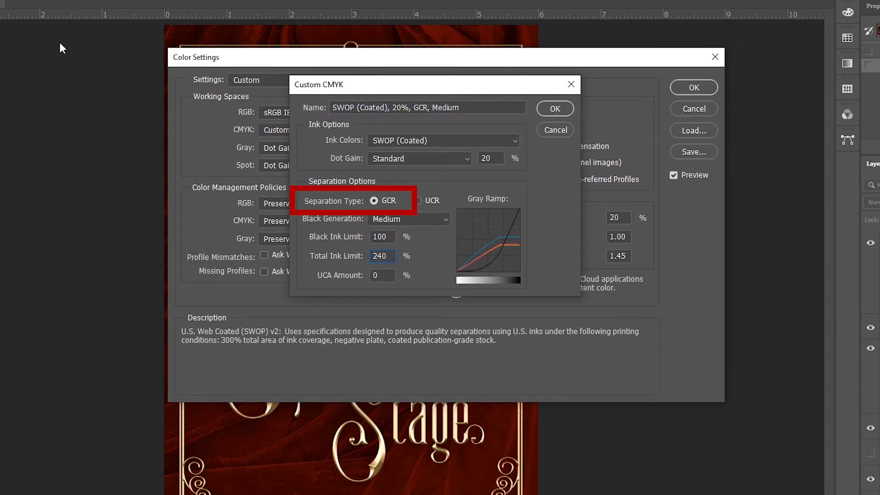
left_click_drag(374, 256, 400, 257)
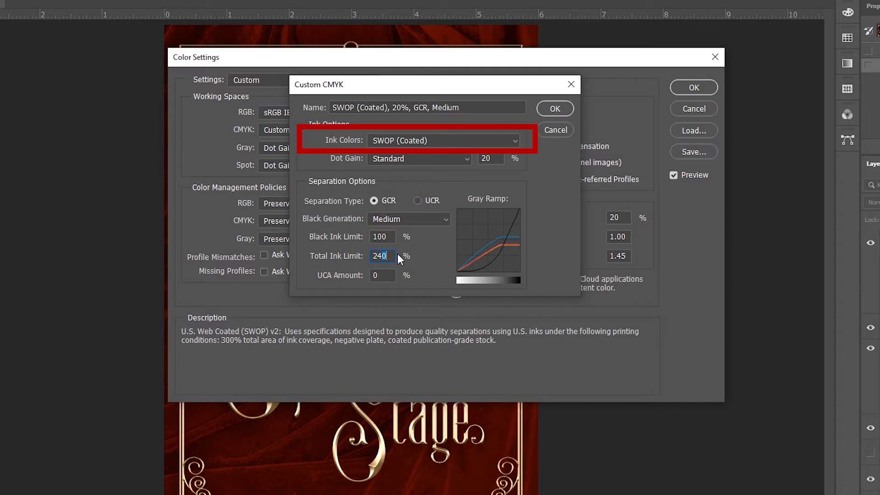
left_click(556, 108)
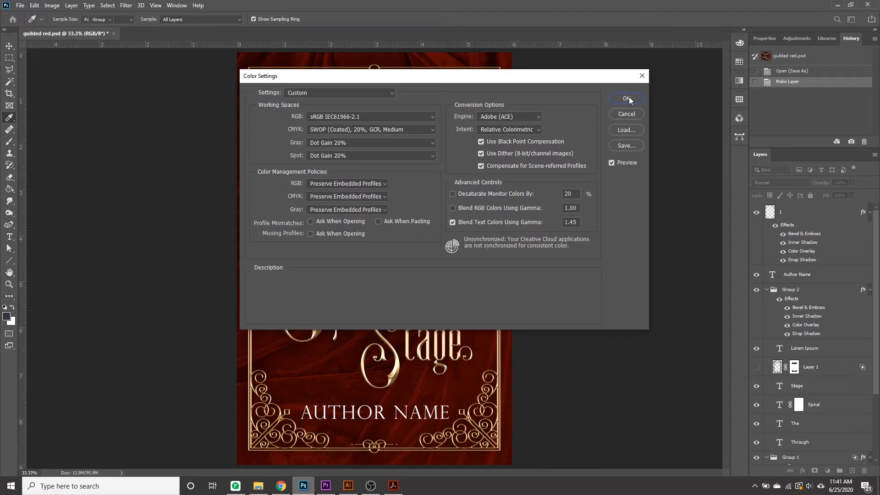
left_click(696, 87)
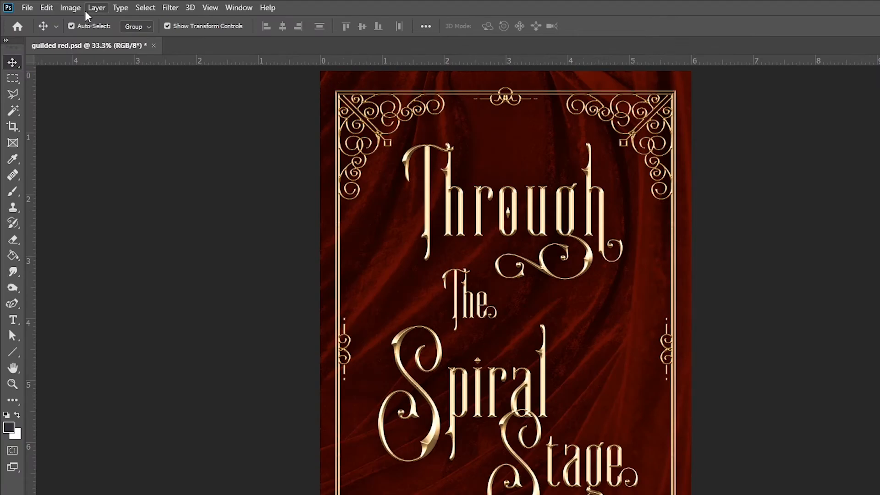
Convert the guilded red.psd cover from RGB to CMYK Color, merging the layers and accepting the custom profile.
left_click(77, 8)
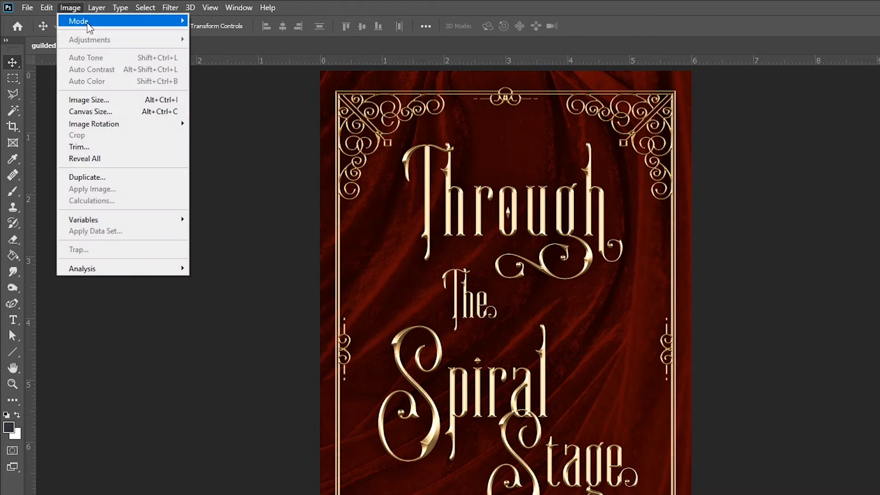
mouse_move(90, 26)
left_click(208, 65)
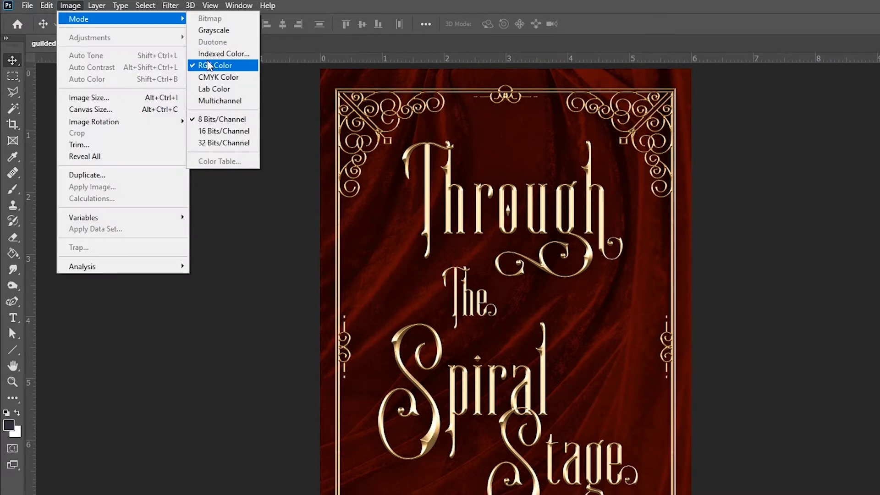
left_click(209, 65)
left_click(73, 8)
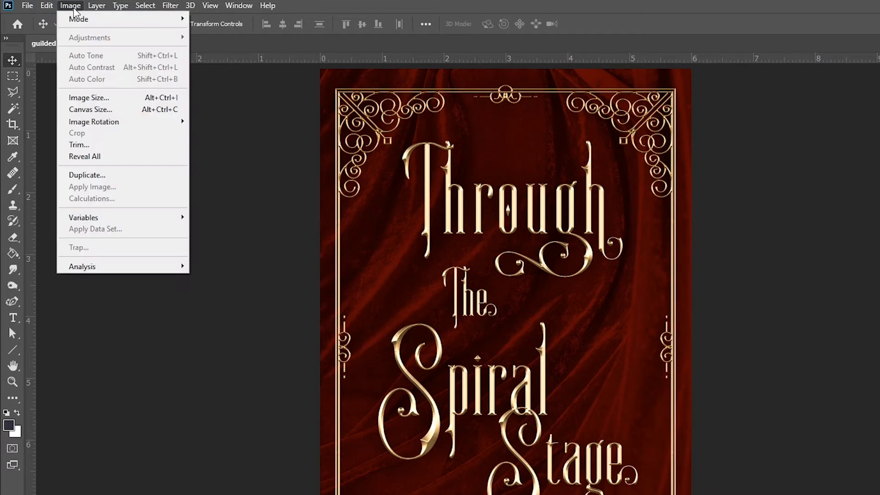
mouse_move(87, 19)
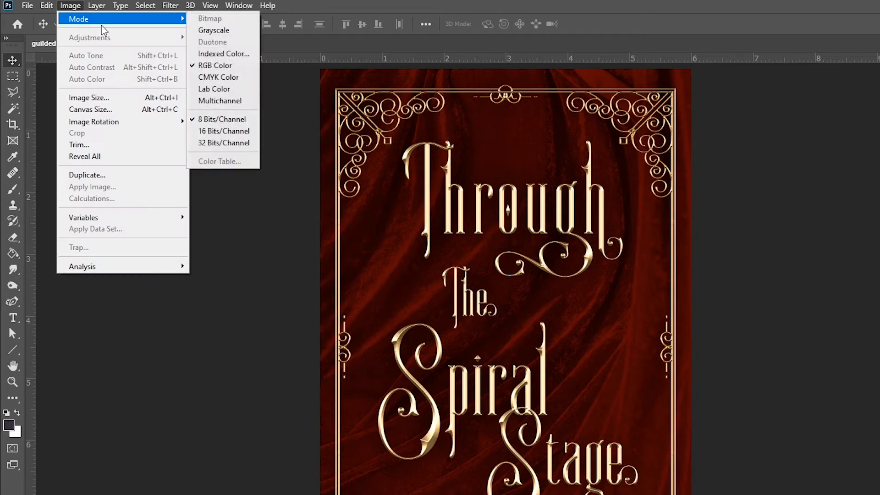
left_click(216, 76)
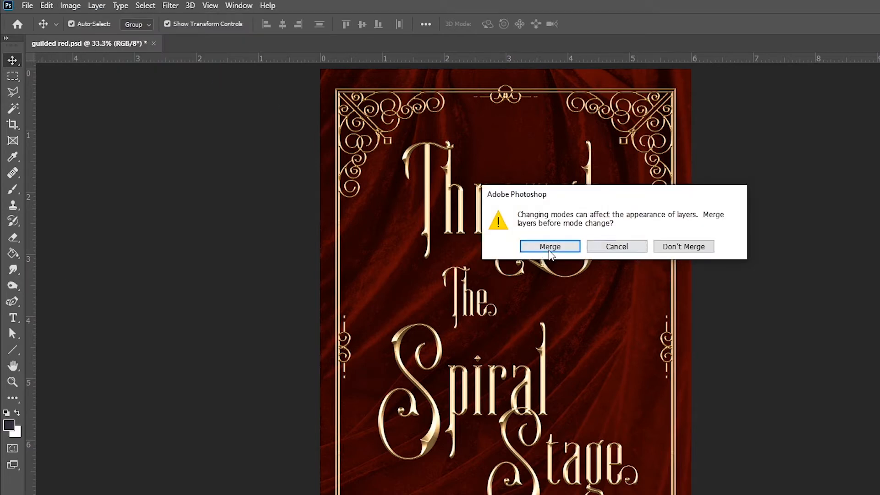
left_click(550, 247)
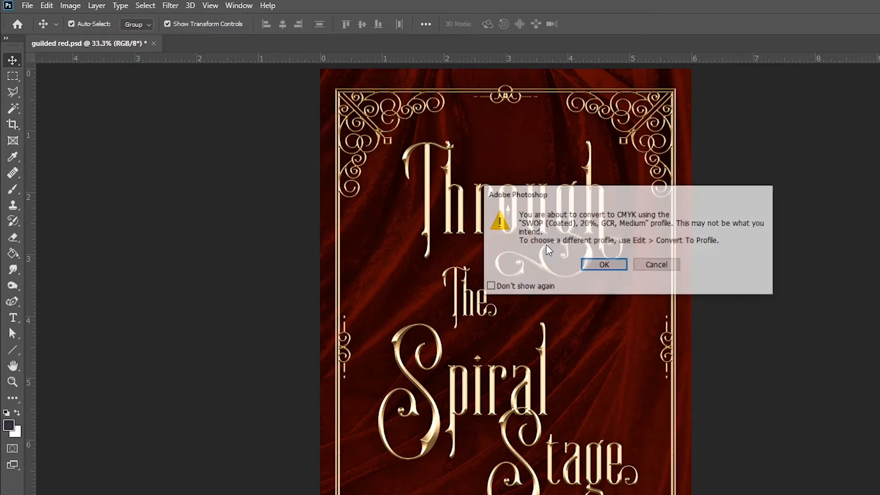
left_click(604, 265)
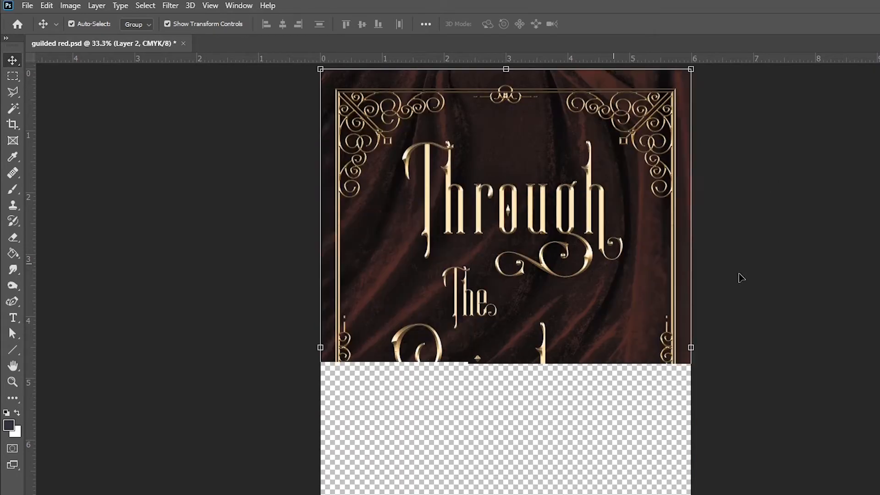
left_click(784, 274)
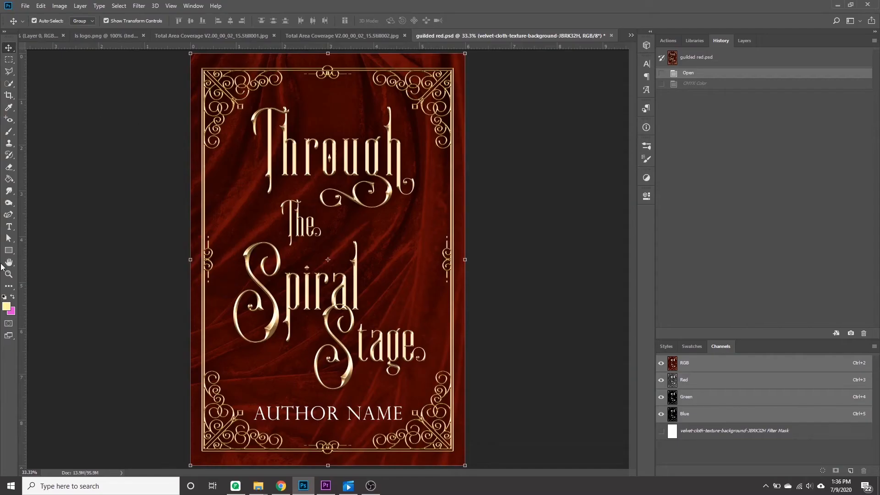
Define a custom CMYK working space with a 240% total ink limit and an 85% black ink limit.
left_click(40, 6)
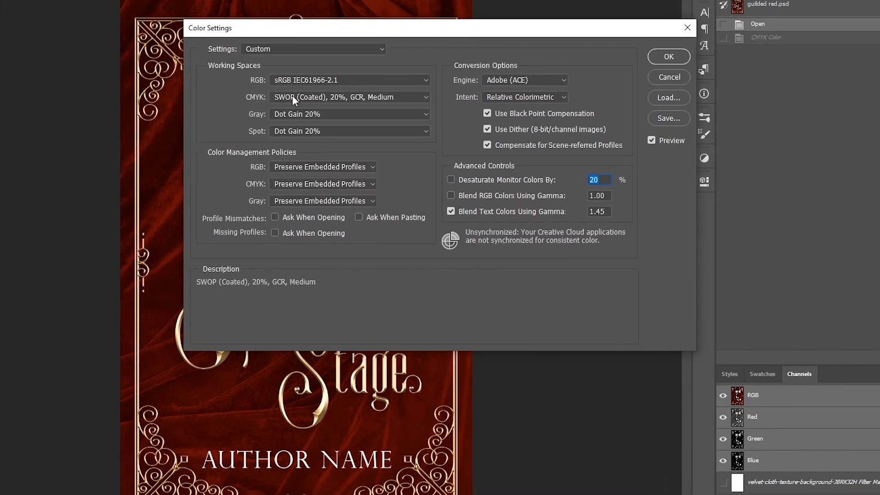
left_click(293, 96)
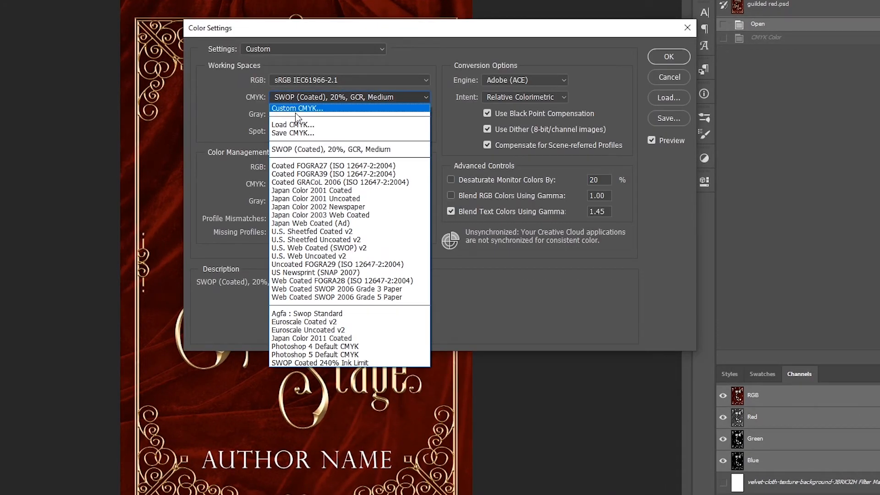
left_click(385, 110)
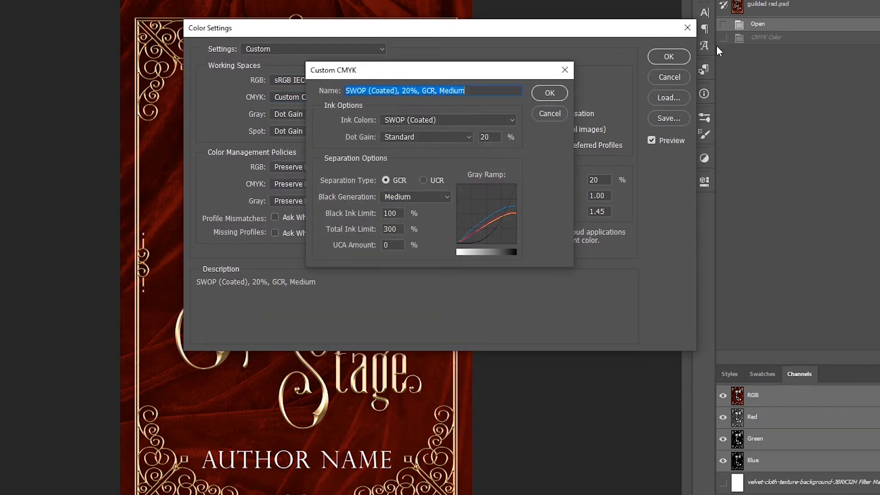
double_click(405, 229)
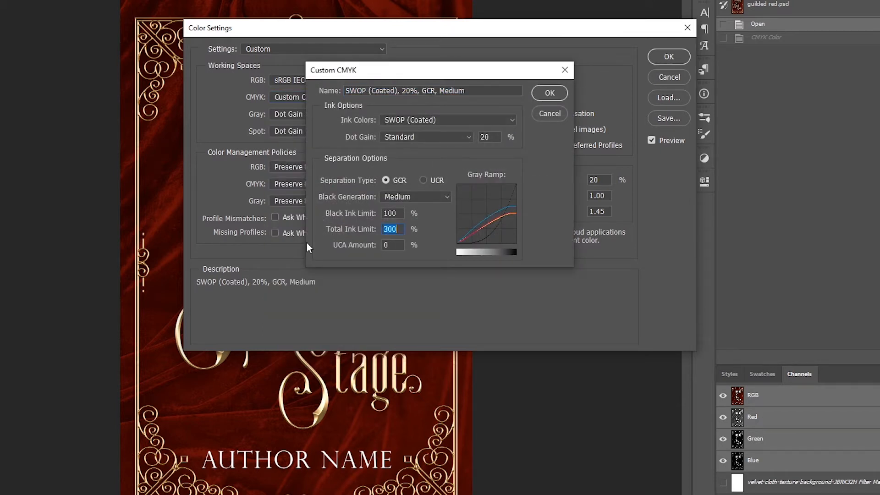
type("240")
double_click(401, 212)
type("82")
key("BackSpace")
type("5")
left_click(552, 93)
left_click(655, 69)
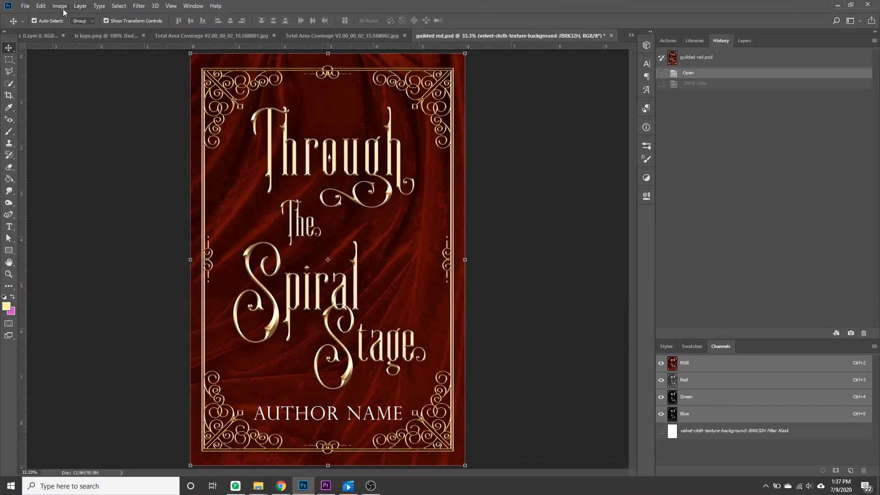
Convert the book cover to CMYK Color, flattening the image and accepting the profile conversion.
left_click(62, 6)
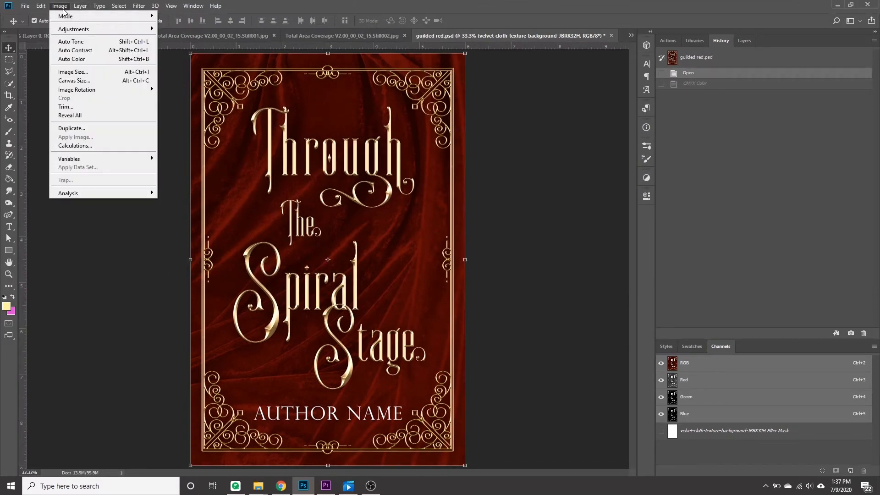
mouse_move(101, 16)
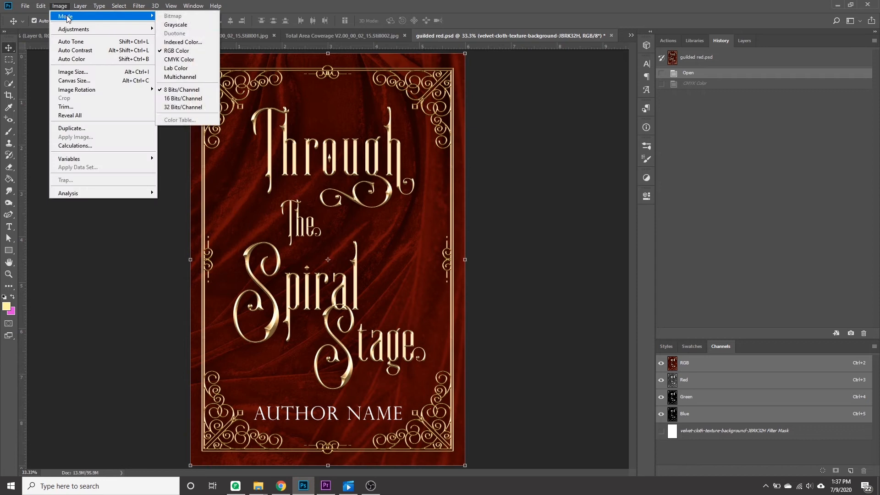
left_click(183, 60)
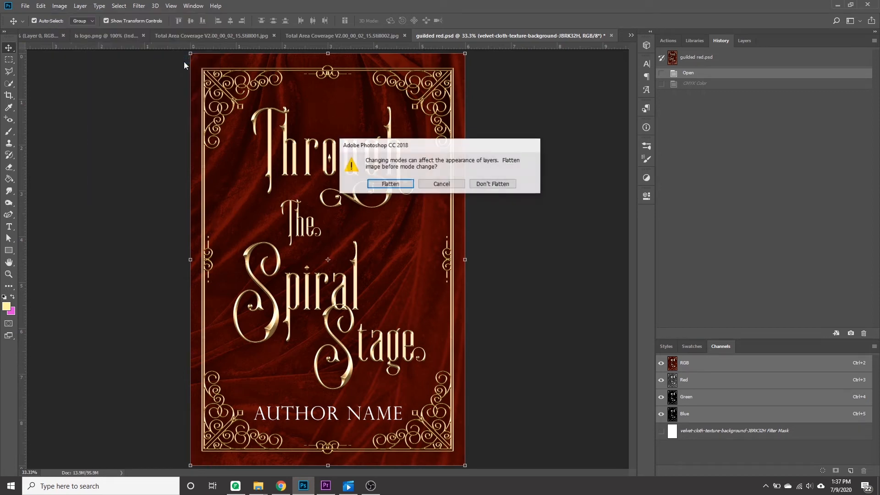
left_click(398, 188)
left_click(429, 198)
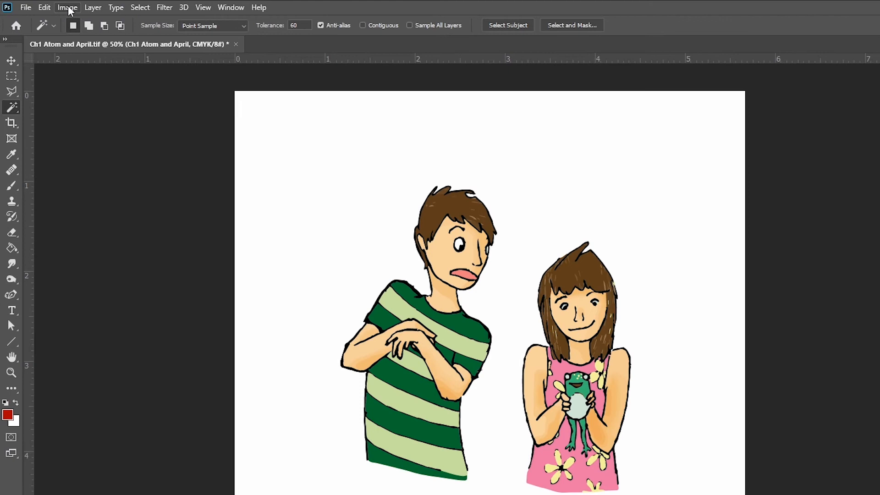
Start a Channel Mixer adjustment on the illustration and set cyan to 95% for the Cyan output channel.
left_click(68, 7)
mouse_move(84, 40)
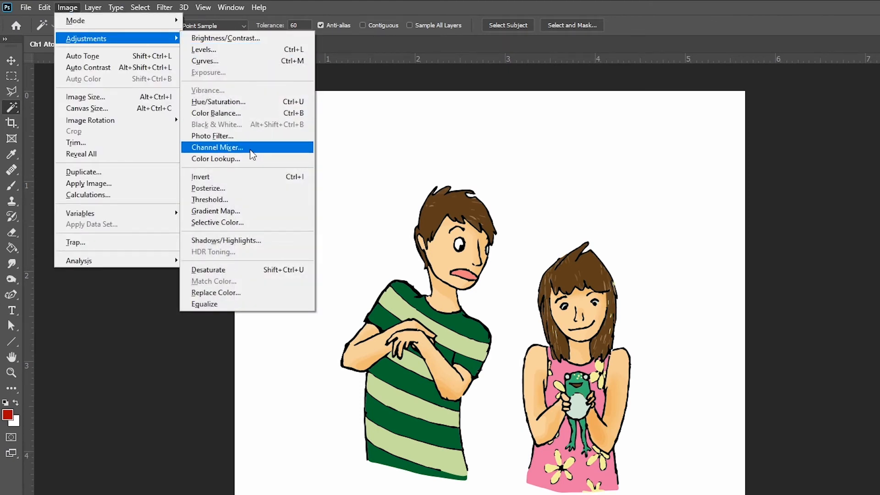
left_click(226, 147)
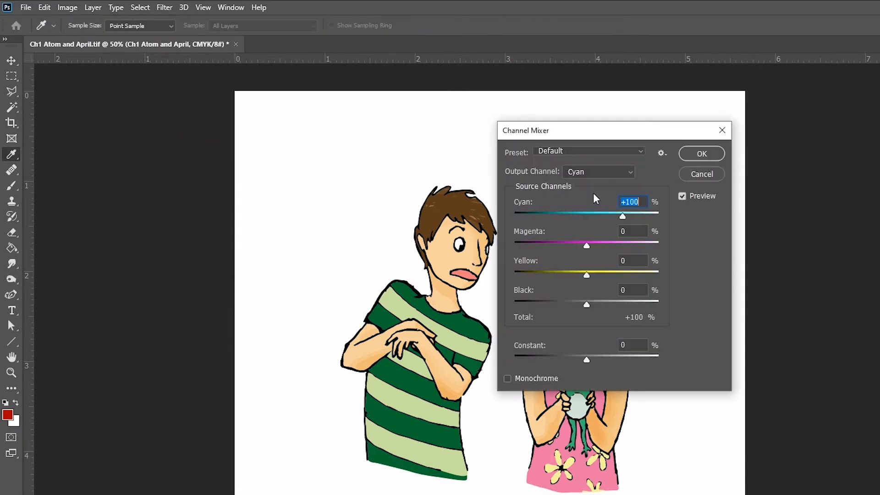
left_click(578, 173)
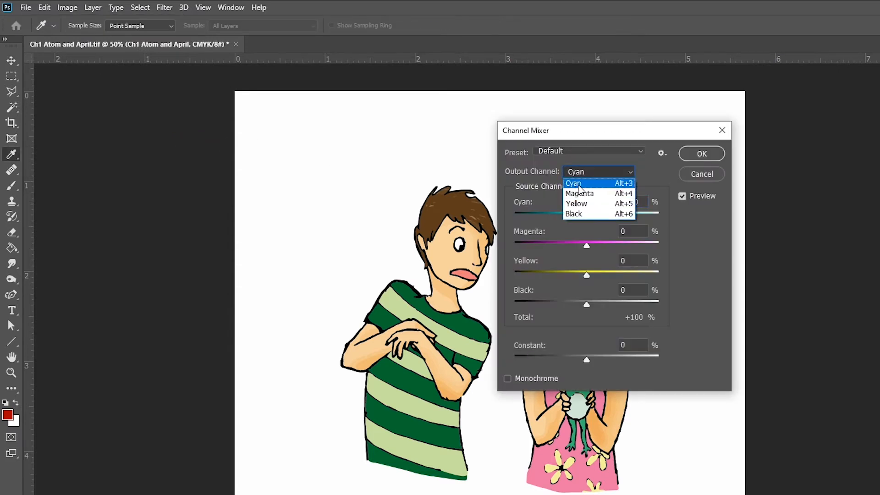
left_click(580, 184)
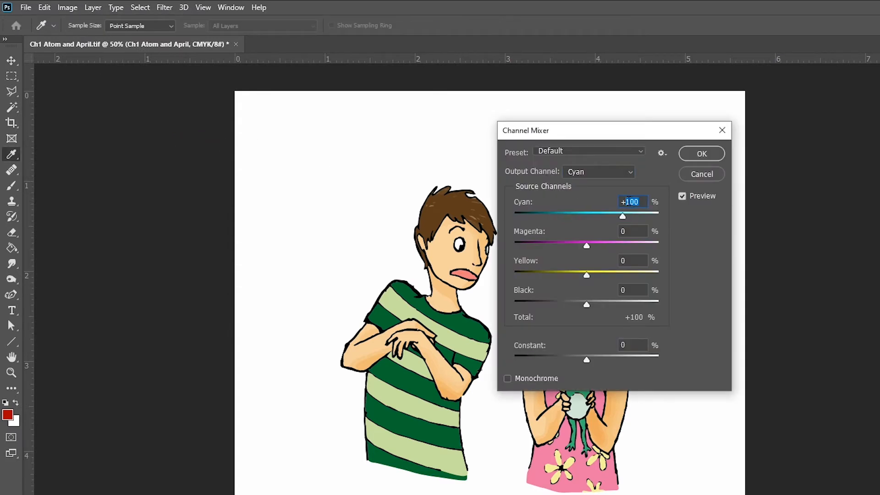
type("95")
Set magenta to 95% for the Magenta output channel and yellow to 95% for the Yellow output channel.
left_click(623, 174)
left_click(624, 190)
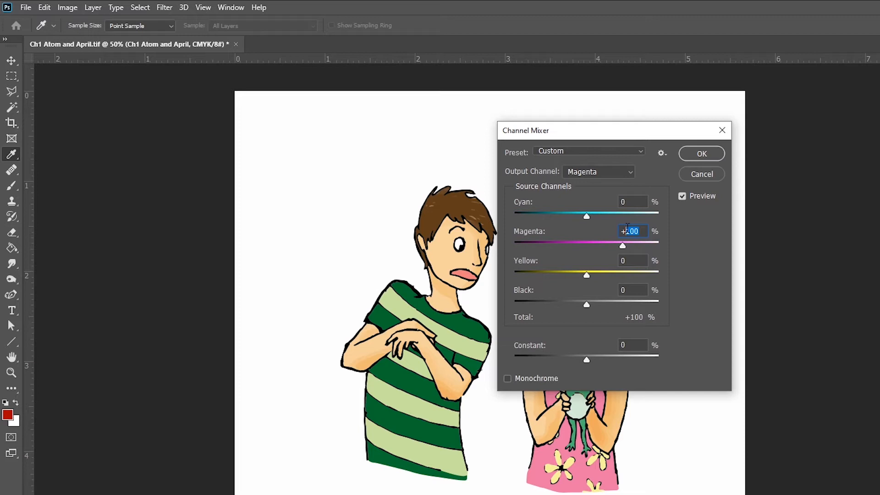
type("95")
left_click(611, 176)
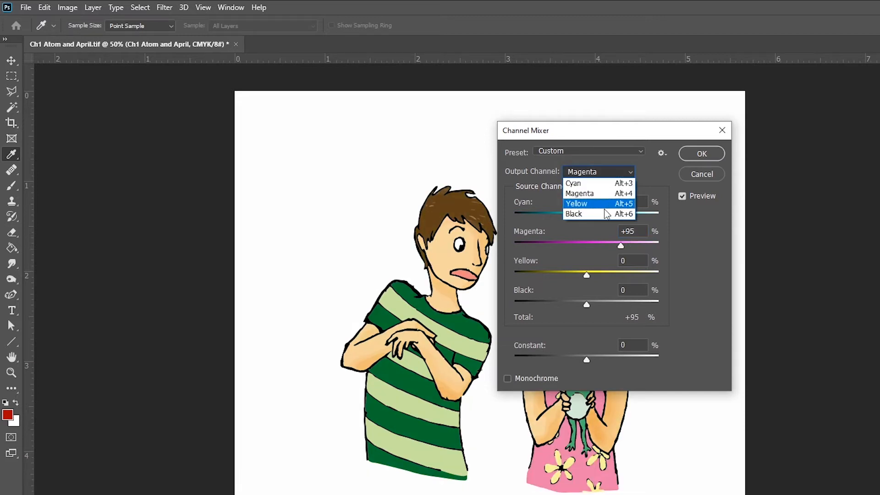
left_click(607, 204)
left_click(634, 259)
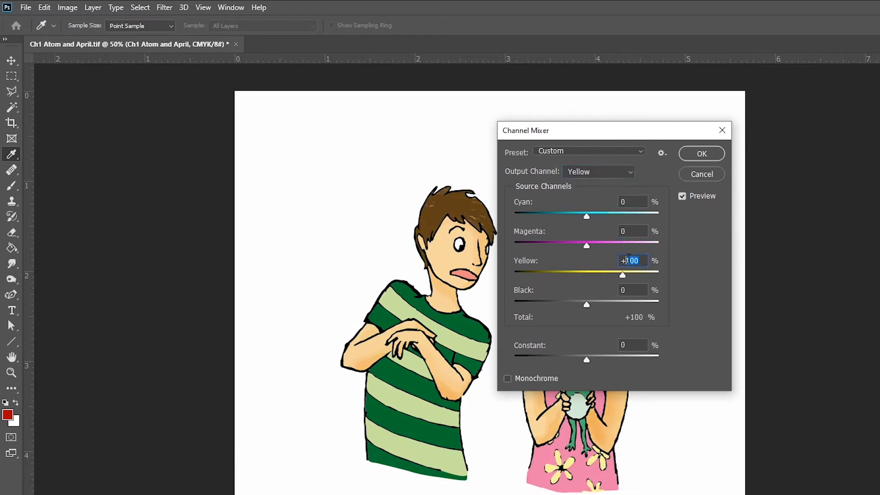
type("95")
Switch the Channel Mixer to the Black output channel, compare the image with the preview off and on, and apply the adjustment.
left_click(607, 176)
left_click(605, 214)
left_click(615, 292)
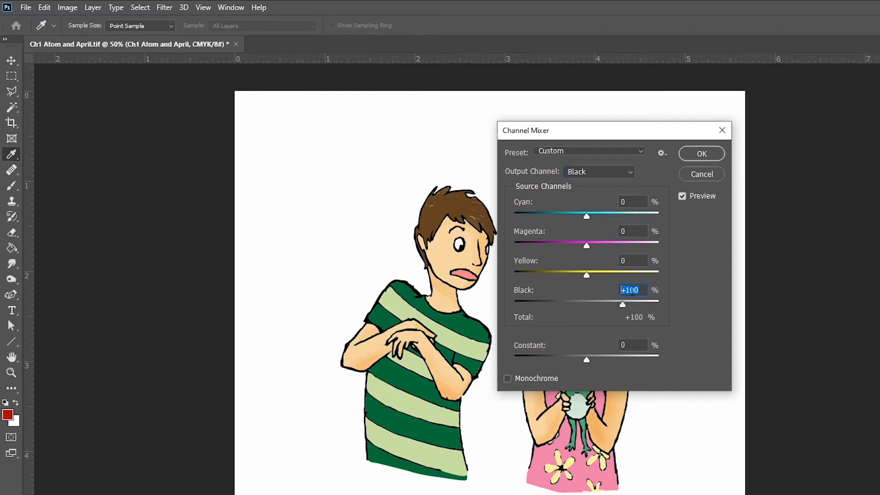
left_click(683, 198)
left_click(683, 200)
left_click(683, 199)
left_click(694, 154)
key("w")
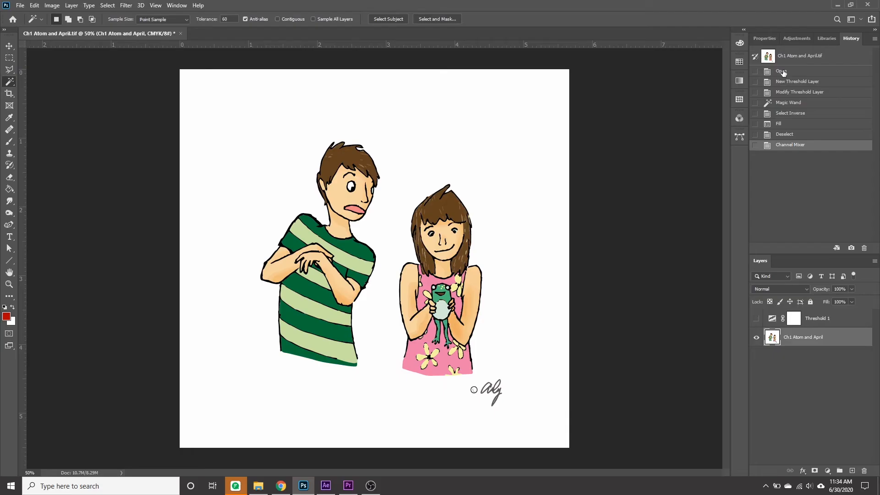
Revert the illustration to its Open history state, activate the Move tool and deselect the layer.
left_click(782, 71)
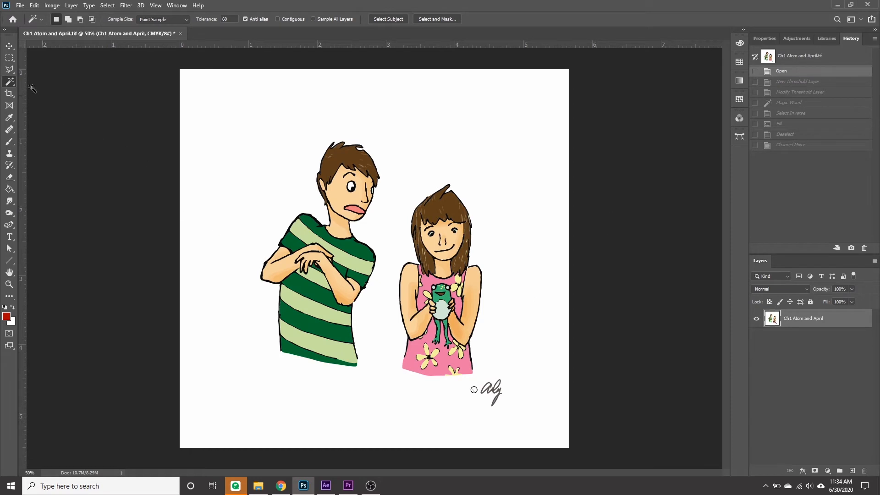
left_click(9, 46)
left_click(76, 136)
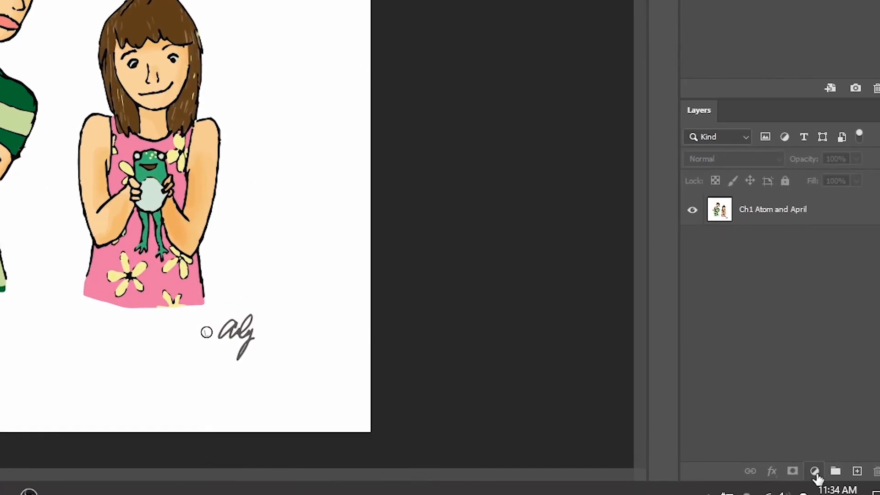
Add a Threshold adjustment layer above the illustration and set its threshold level to 50.
left_click(826, 470)
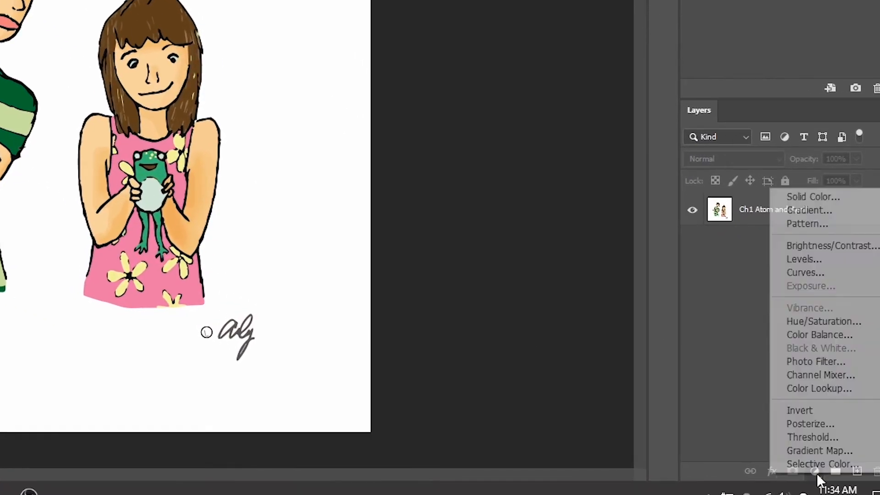
left_click(814, 439)
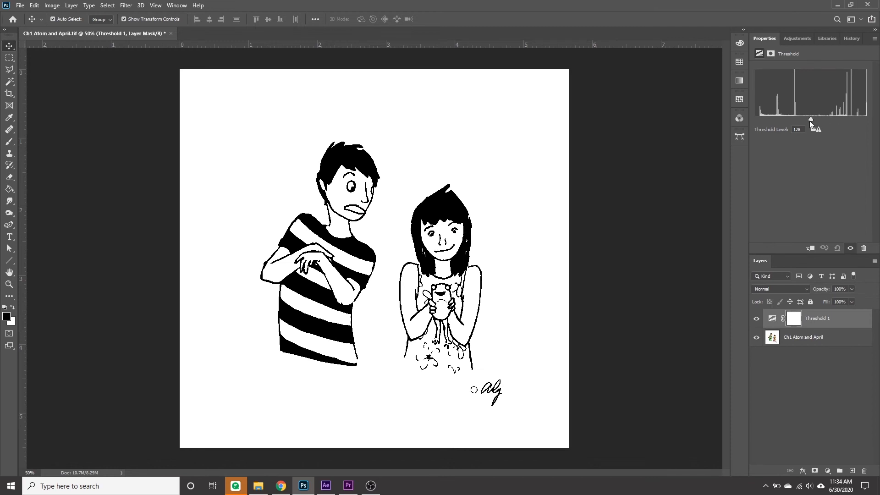
mouse_move(809, 118)
left_mouse_down()
mouse_move(867, 120)
mouse_move(777, 119)
left_mouse_up()
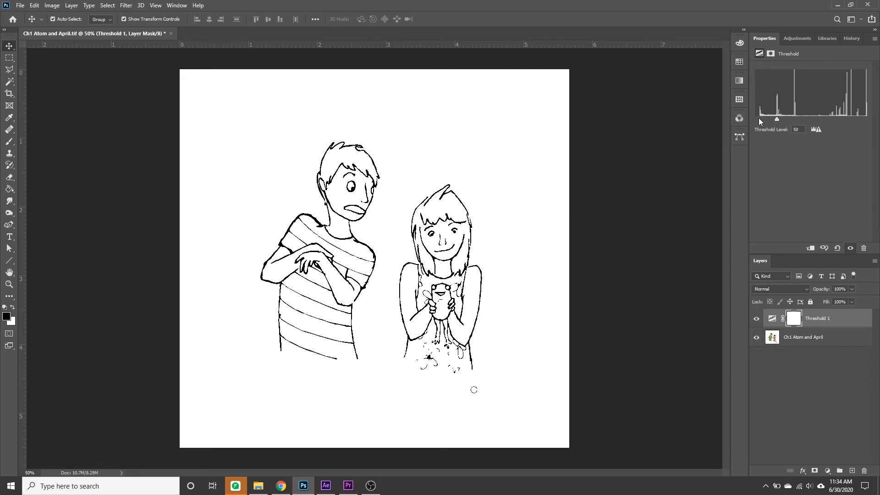
Select the black line art with the Magic Wand, inverting the selection and then inverting it back to the lines.
left_click(9, 82)
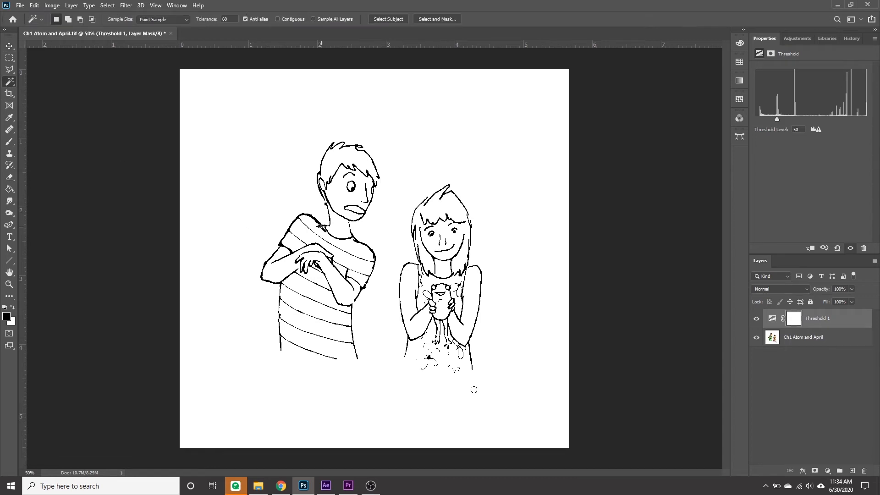
left_click(323, 231)
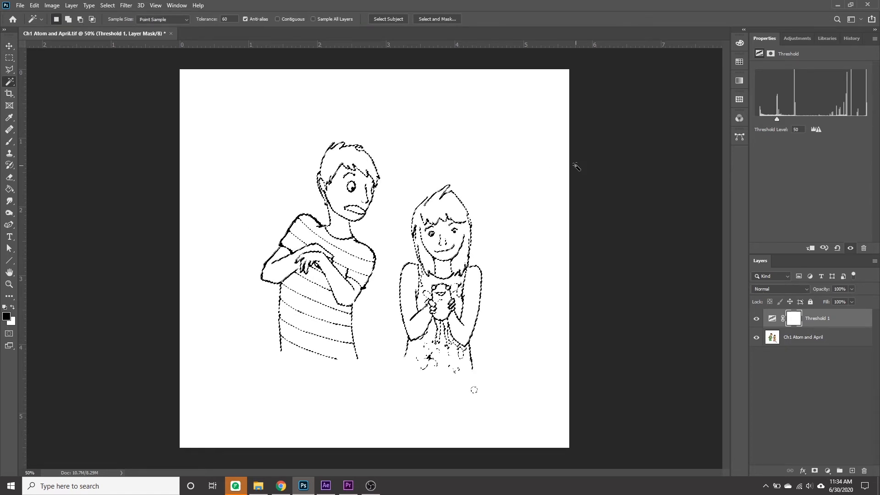
key("ctrl+shift+i")
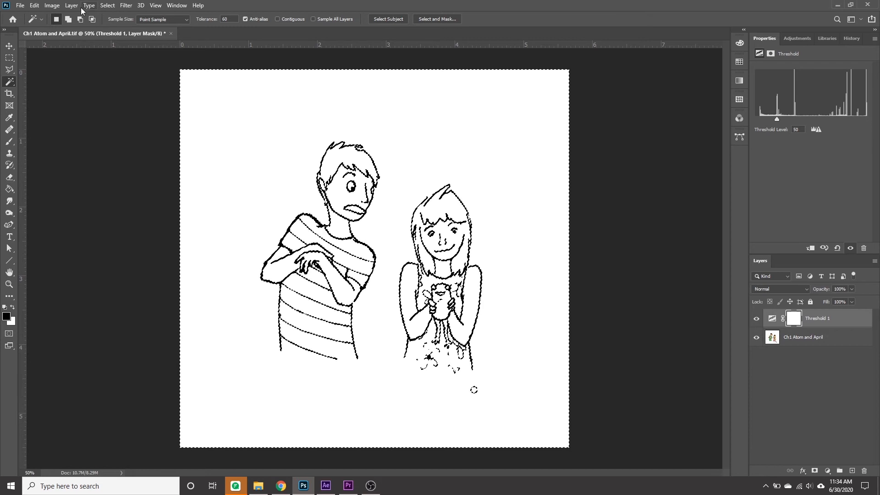
left_click(107, 5)
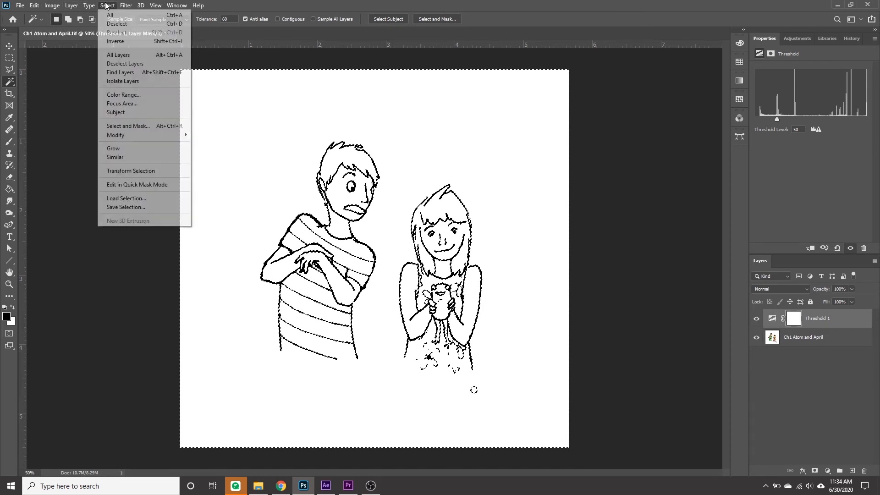
left_click(115, 41)
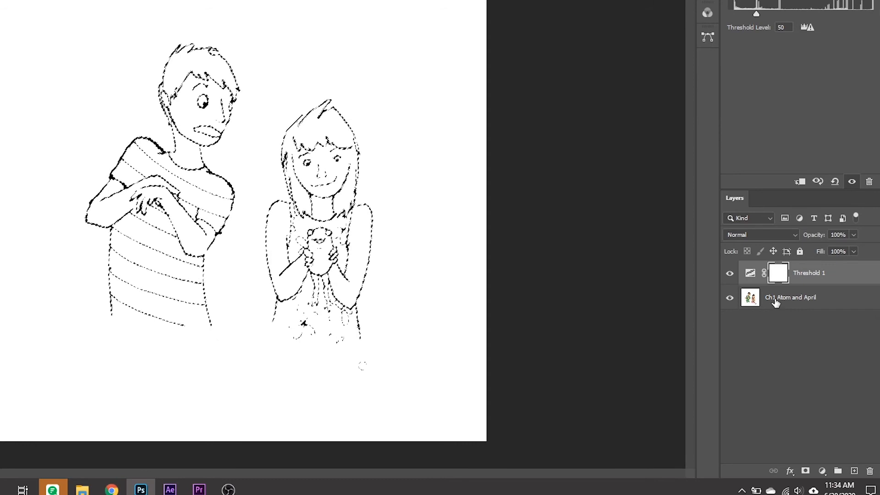
Hide the Threshold layer, fill the selected lines on the Ch1 Atom and April layer with Black, and deselect.
left_click(775, 303)
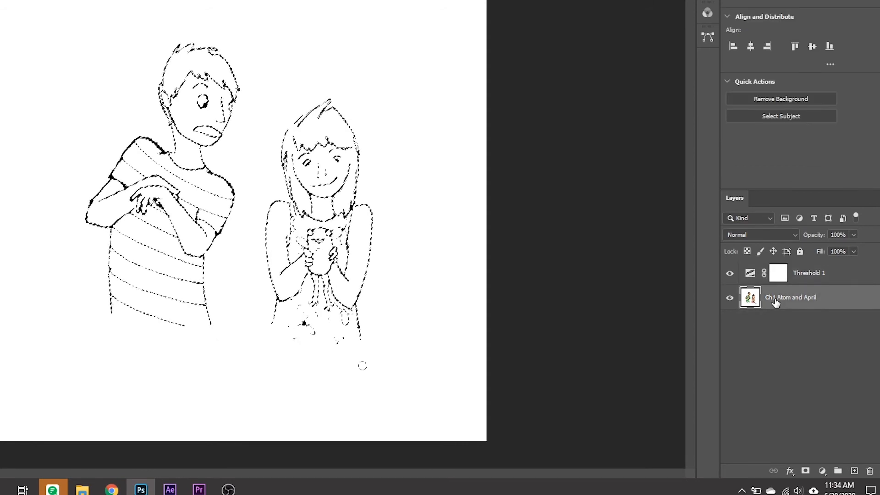
left_click(729, 273)
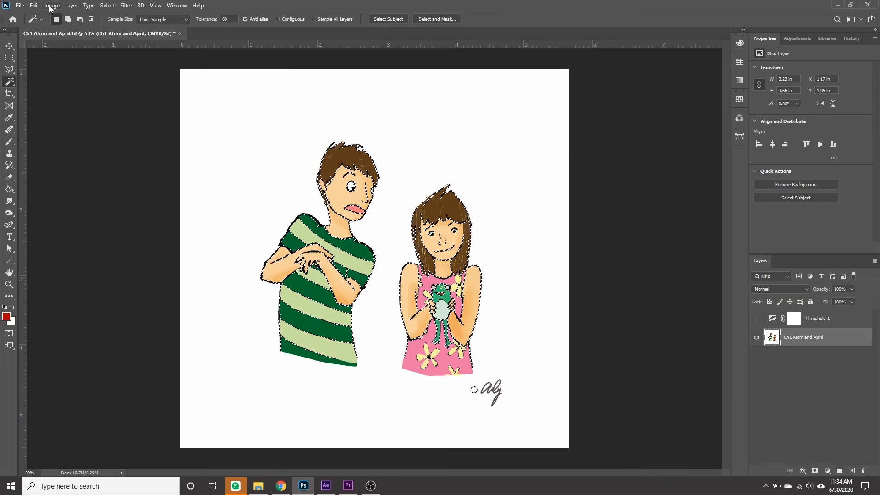
left_click(35, 5)
left_click(45, 149)
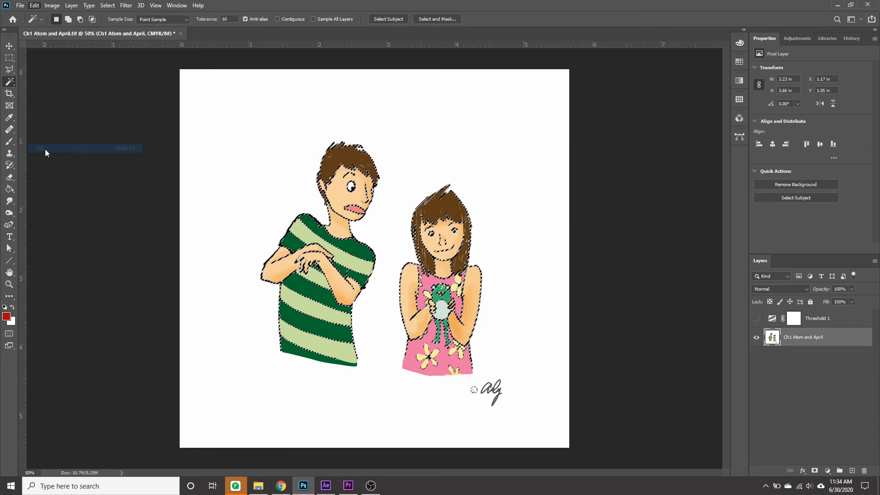
left_click(429, 141)
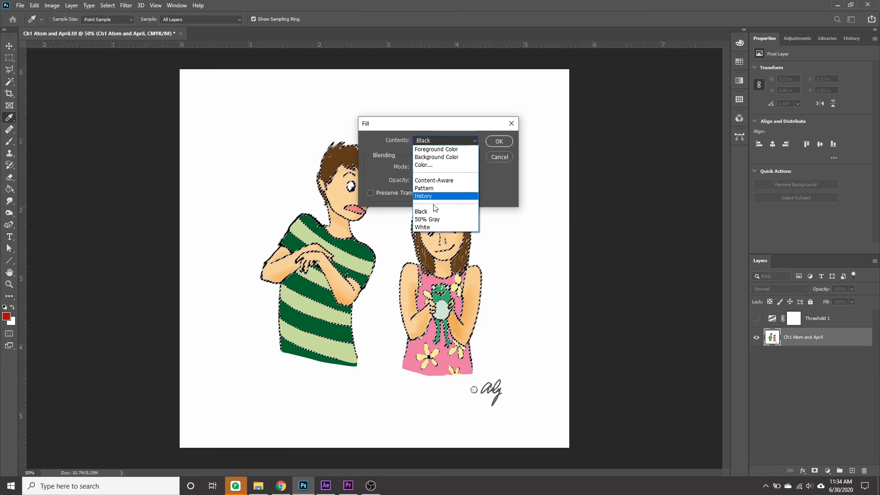
left_click(428, 211)
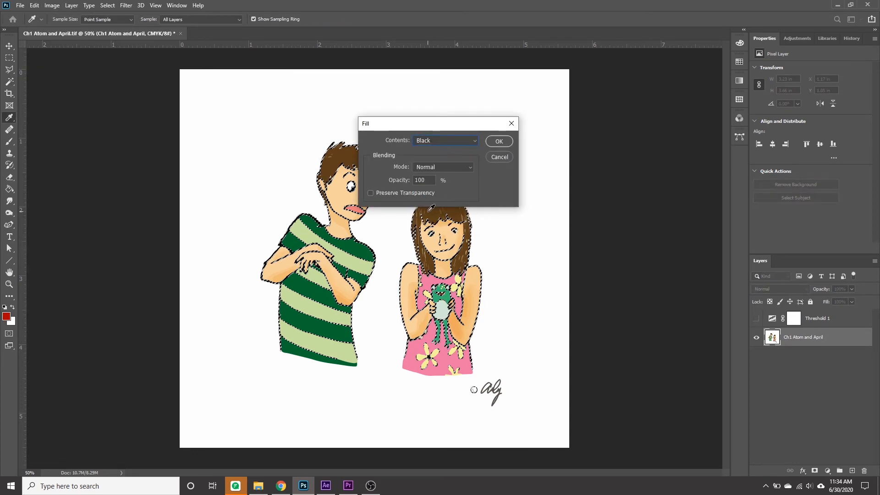
left_click(499, 141)
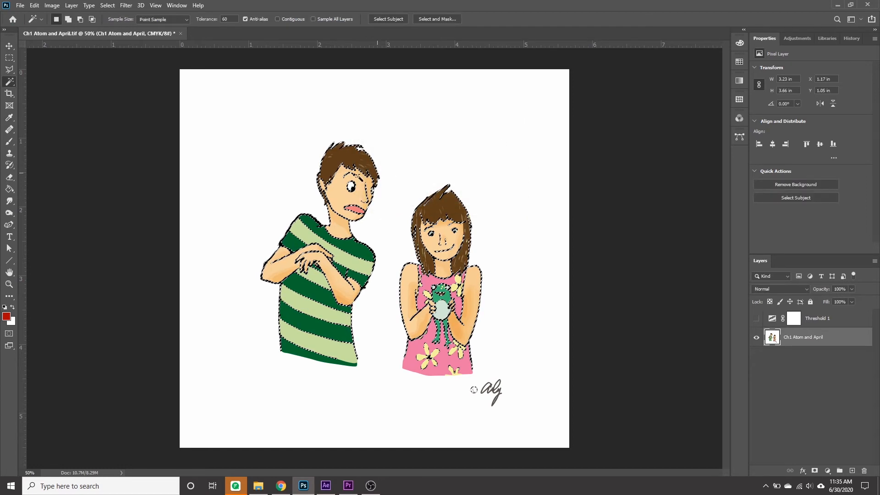
left_click(9, 47)
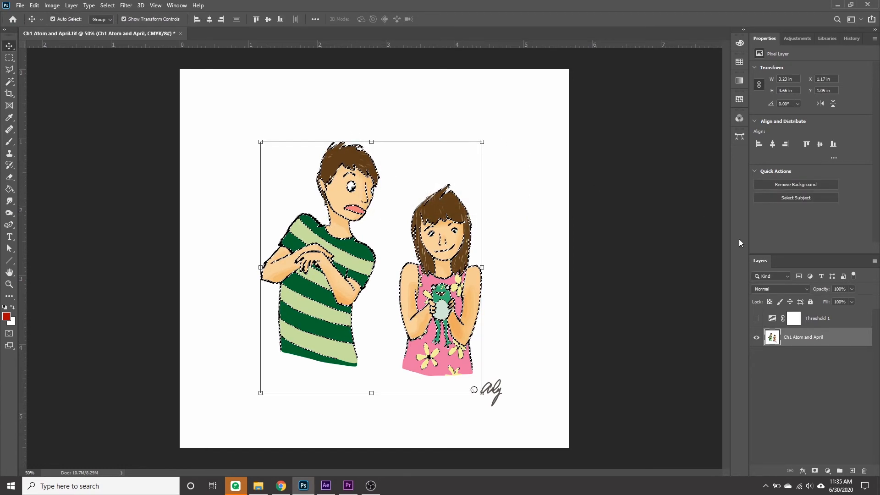
key("ctrl+d")
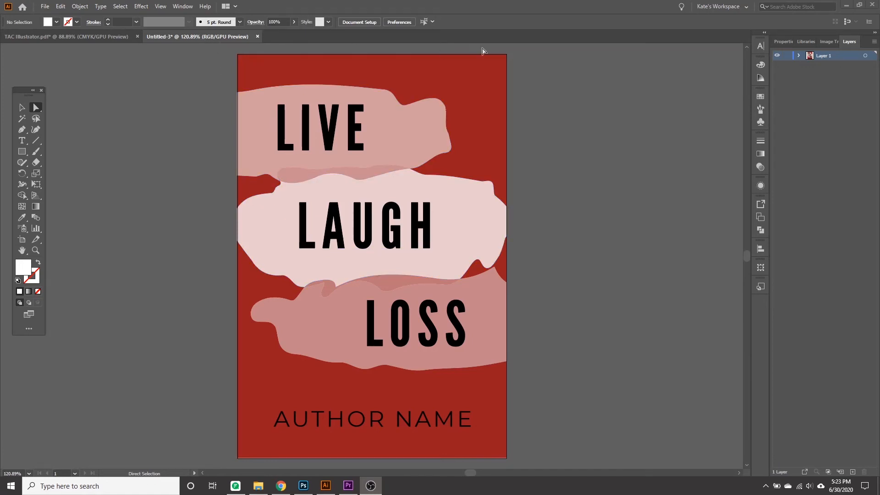
Switch to Illustrator and convert the Untitled-3 cover to CMYK document colour mode, checking the colour sliders before and after.
left_click(760, 65)
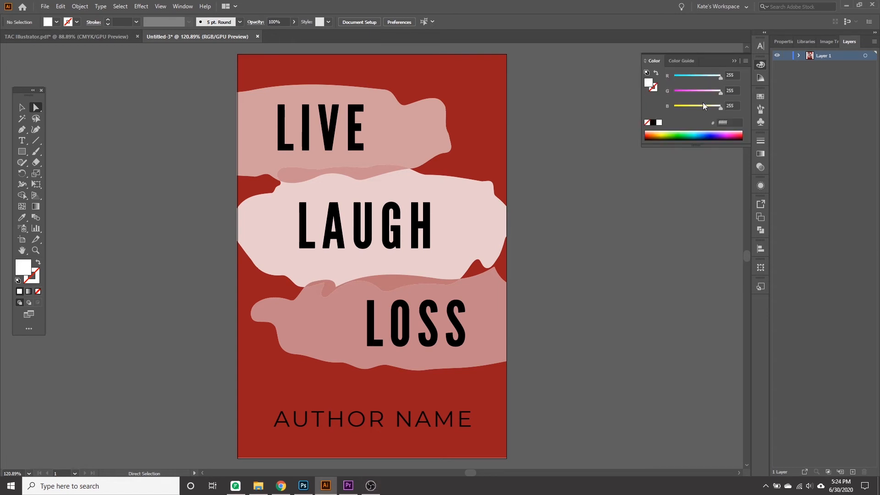
left_click(44, 7)
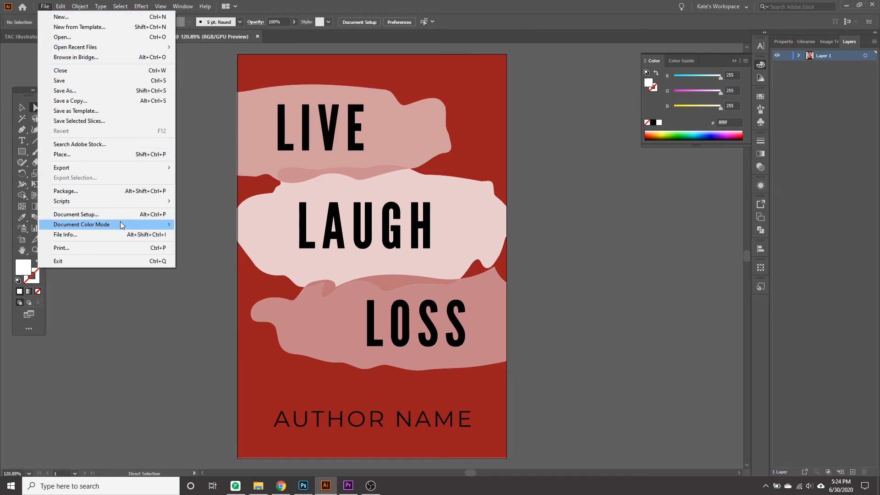
mouse_move(122, 225)
left_click(184, 225)
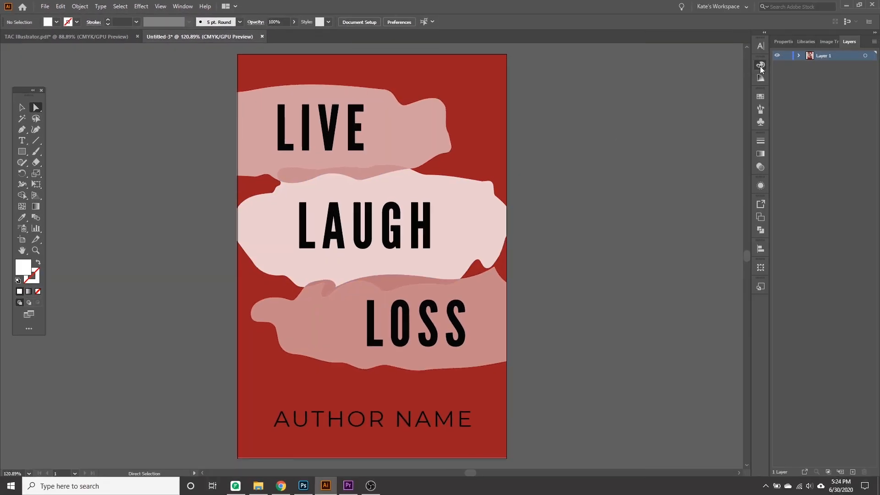
left_click(760, 66)
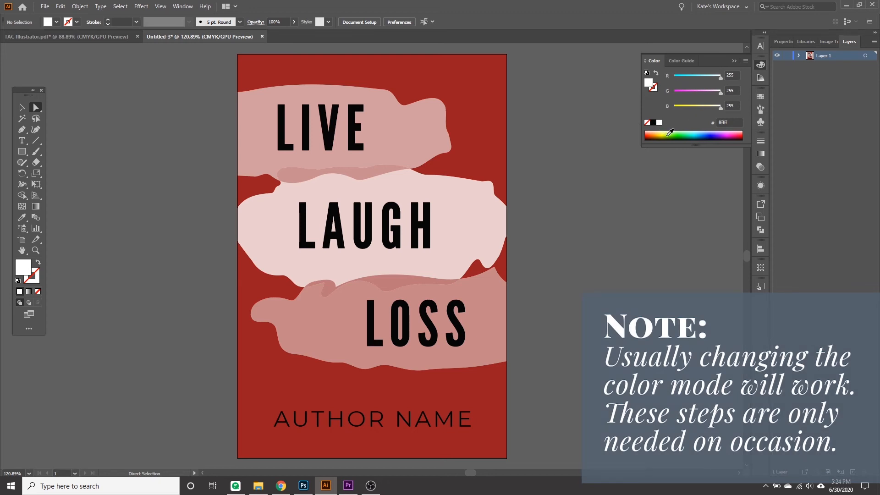
left_click(761, 67)
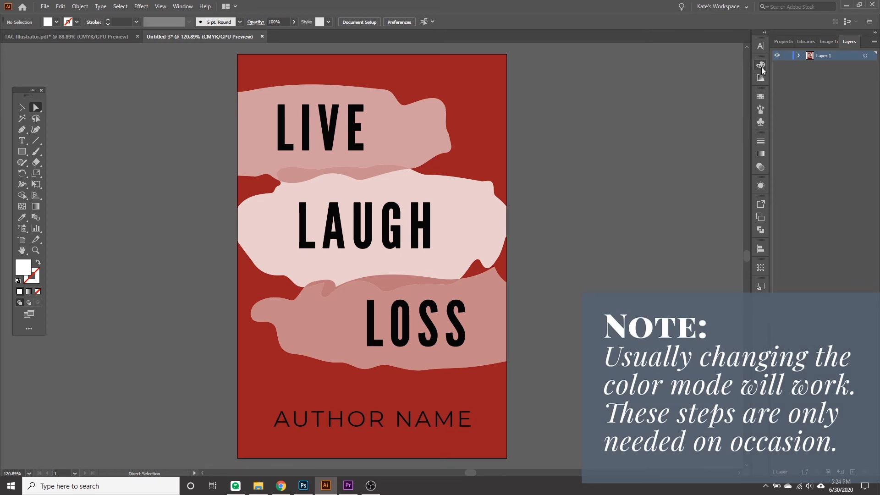
Create a new 6 x 9 in document in CMYK Color mode with High (300 ppi) raster effects.
left_click(44, 7)
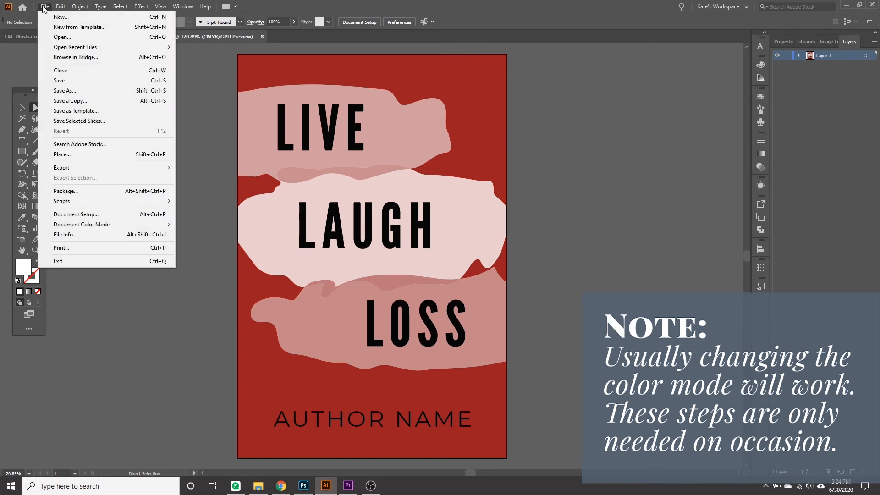
left_click(62, 19)
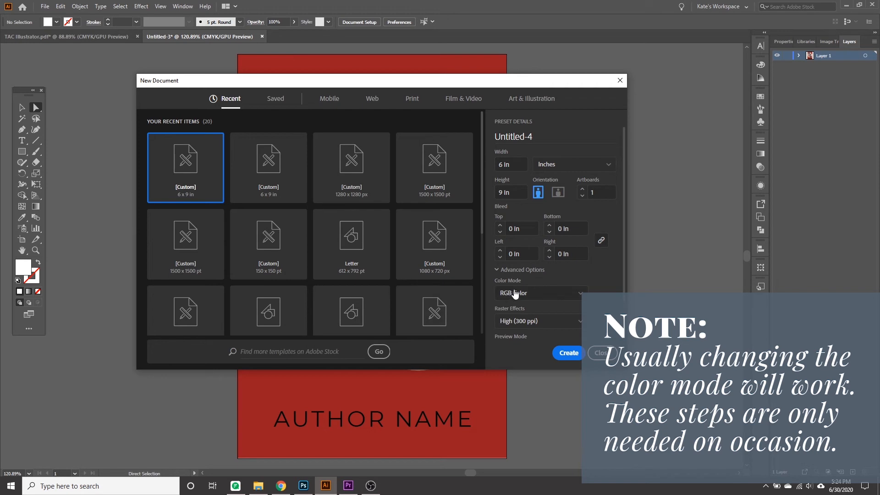
left_click(529, 293)
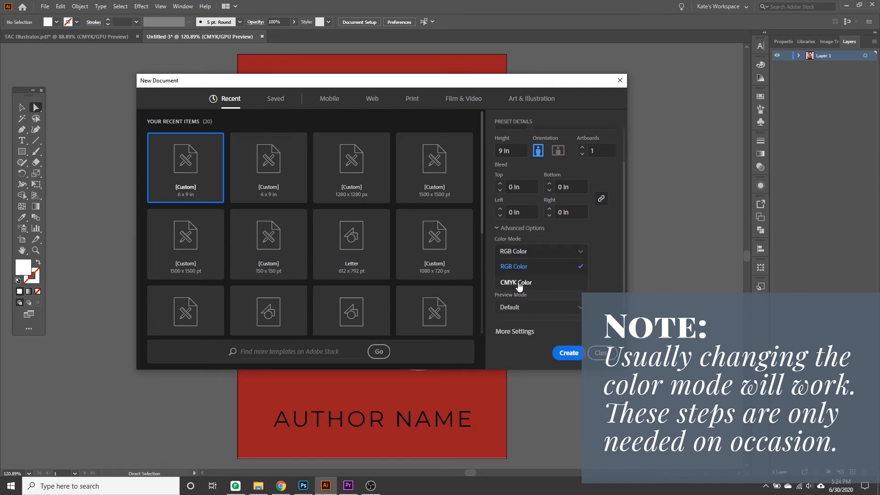
left_click(519, 283)
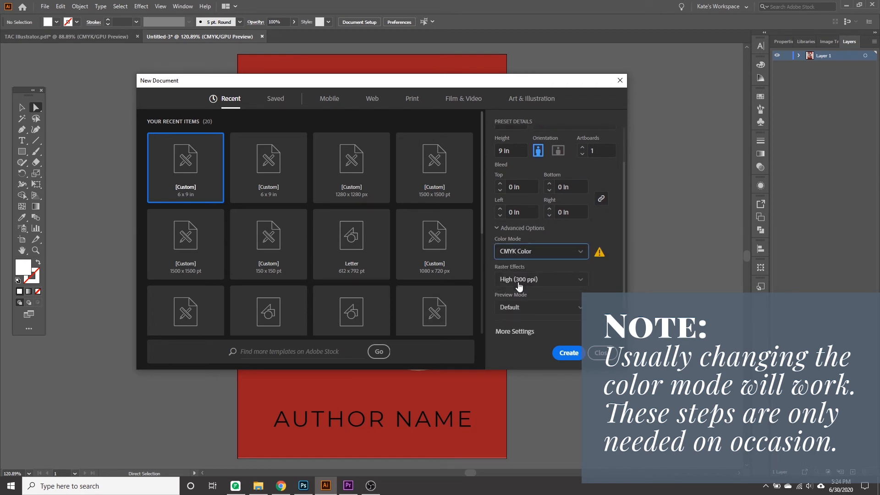
left_click(569, 353)
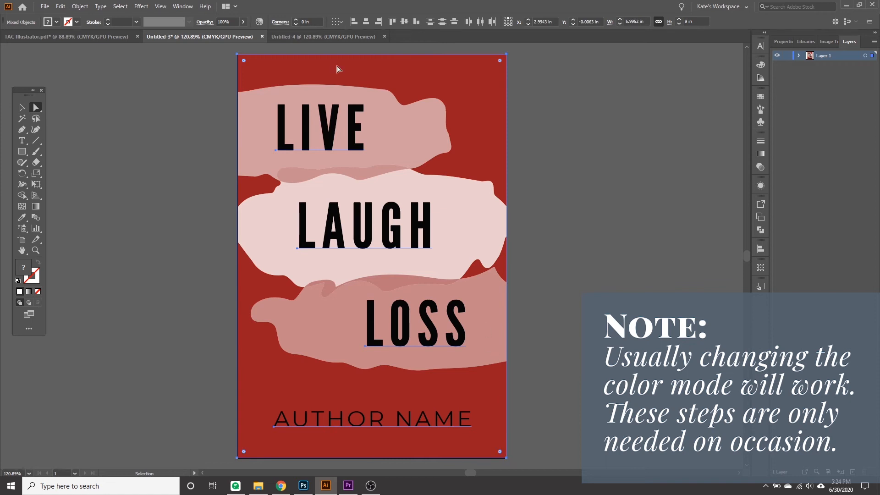
Paste the copied cover artwork into the new CMYK document and deselect it.
left_click(324, 37)
key("ctrl+v")
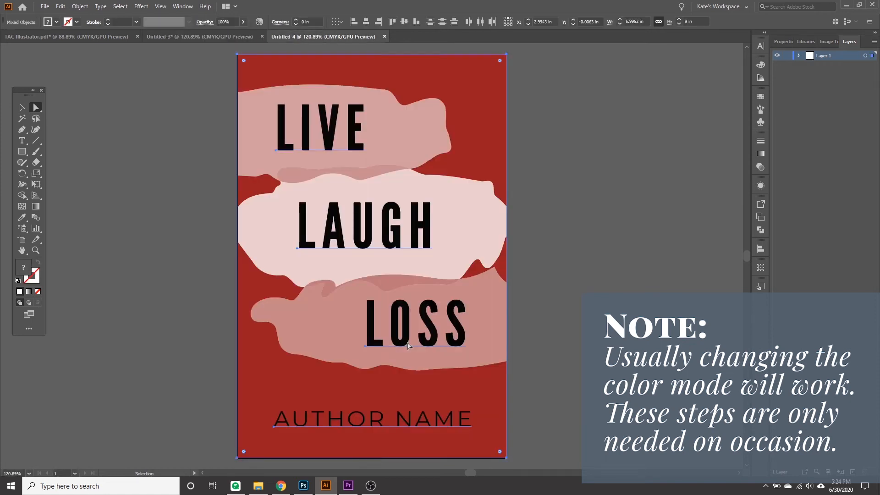
left_click(668, 152)
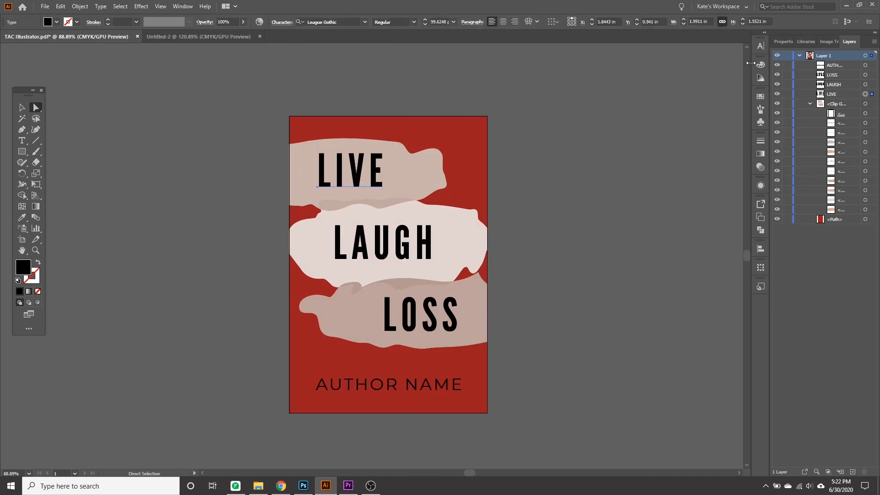
Show the LIVE title's CMYK values and select every object in TAC Illustrator.pdf with the same fill colour.
left_click(760, 65)
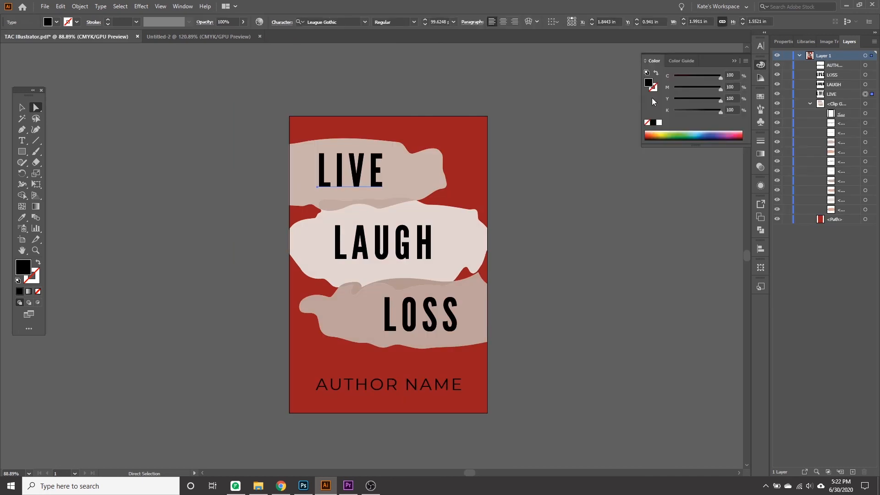
left_click(120, 6)
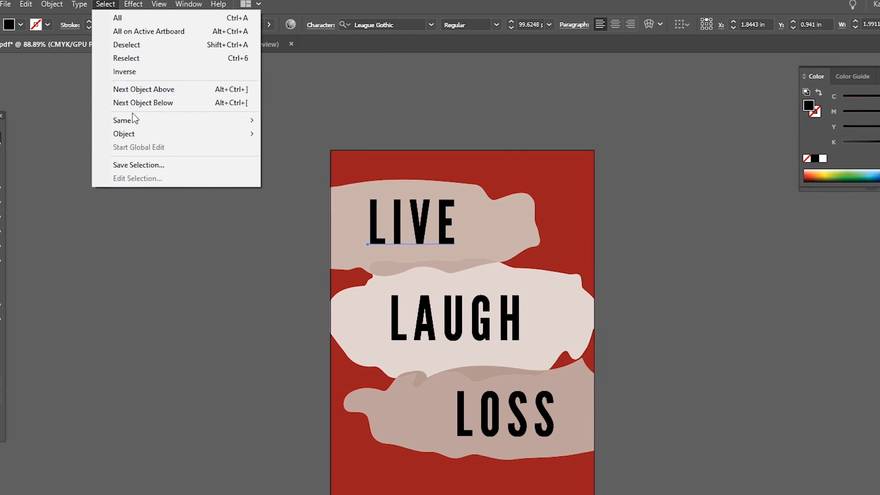
mouse_move(161, 122)
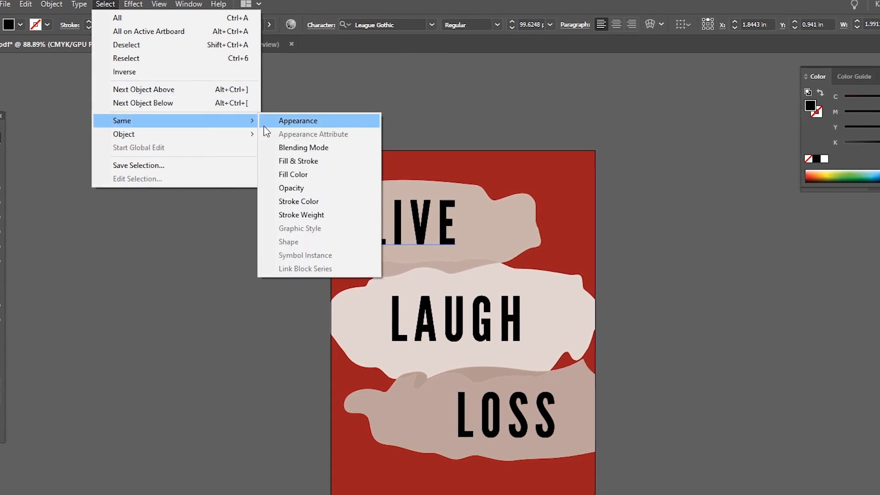
left_click(319, 177)
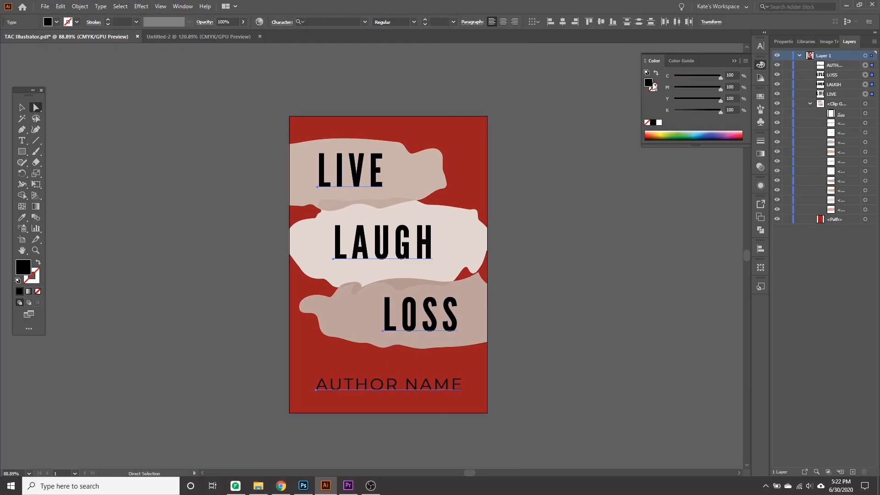
Set the selected text's fill to a rich black of 60% cyan, 40% magenta, 40% yellow and 100% black, and deselect.
left_click(731, 75)
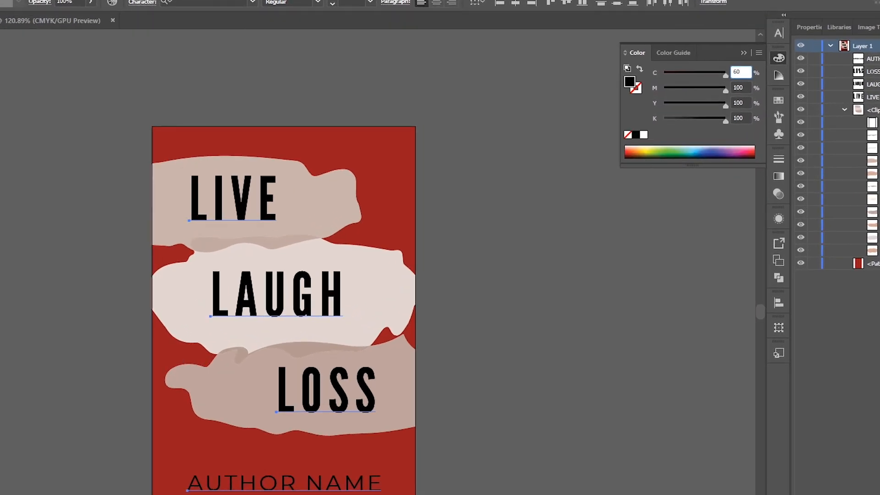
type("40")
key("Tab")
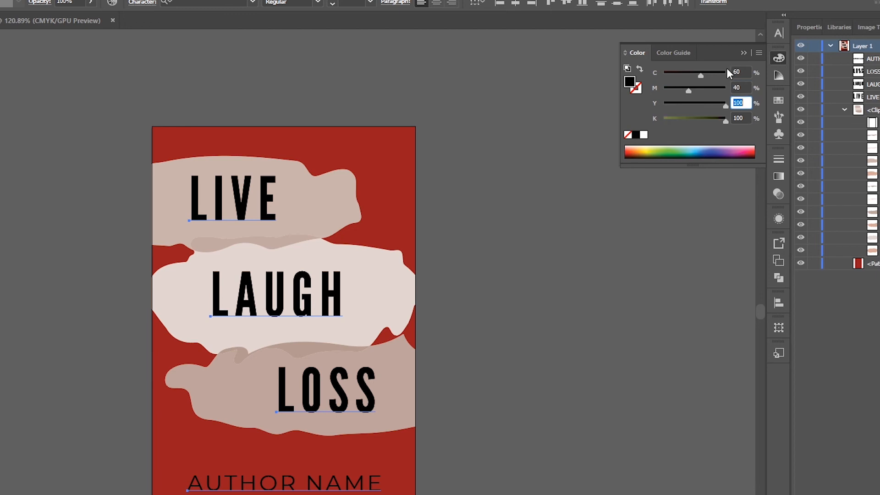
type("40")
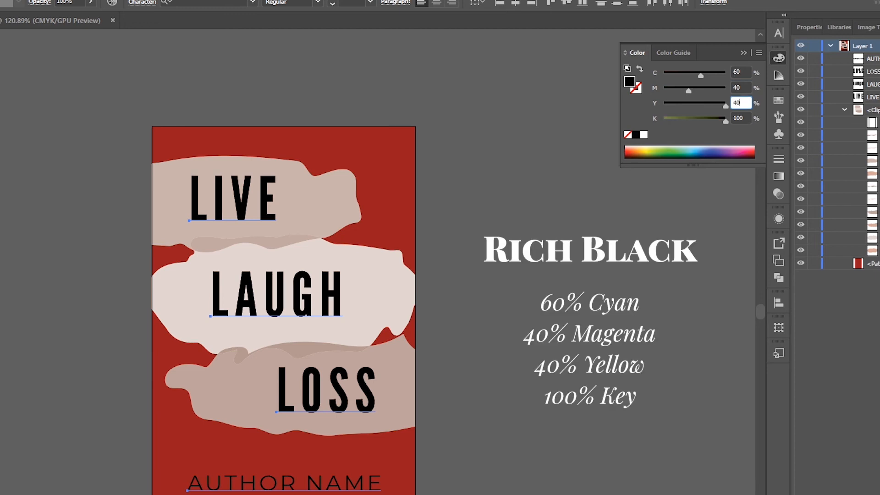
left_click(644, 291)
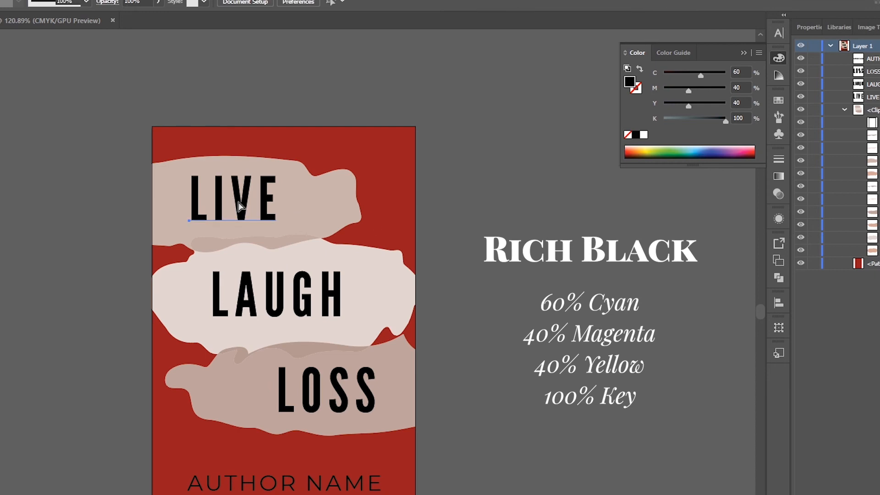
left_click(632, 308)
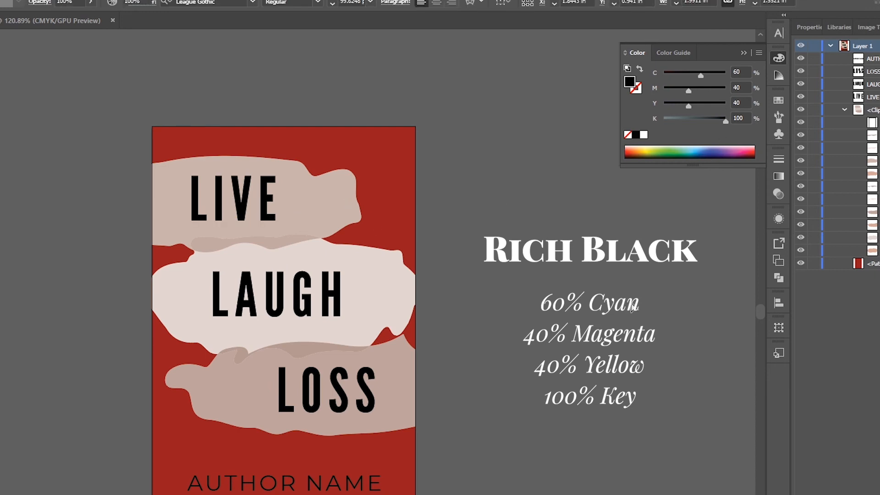